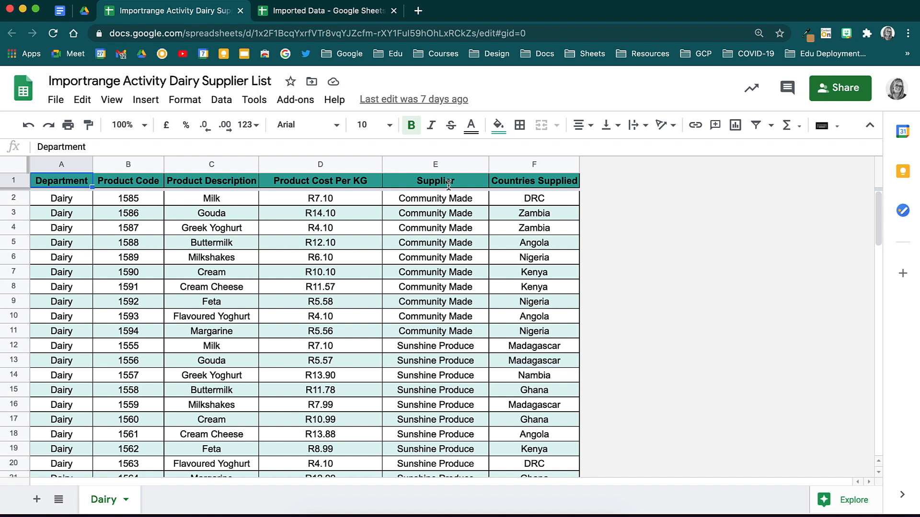
Switch from the Dairy Supplier List to the blank Imported Data spreadsheet tab
{"action": "left_click", "coordinate": [353, 19]}
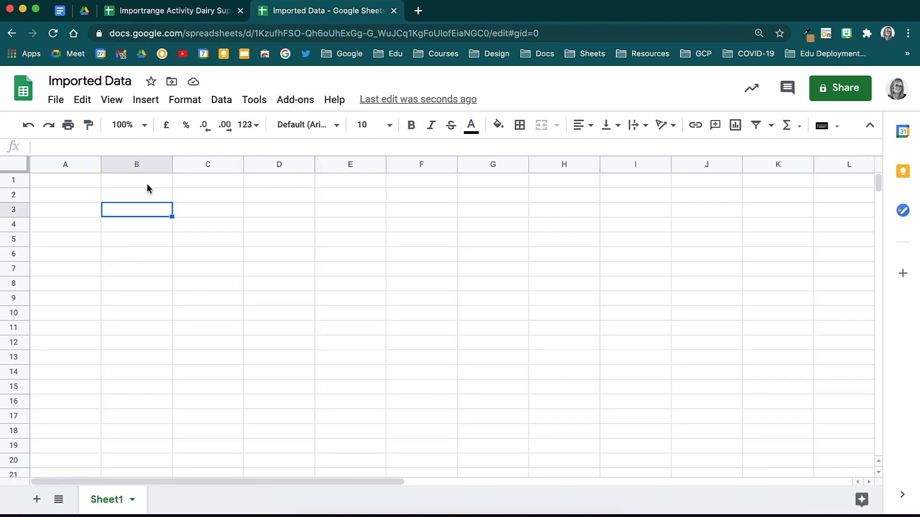
Start =IMPORTRANGE( in cell A1 from autocomplete and expand its formula help
{"action": "left_click", "coordinate": [85, 180]}
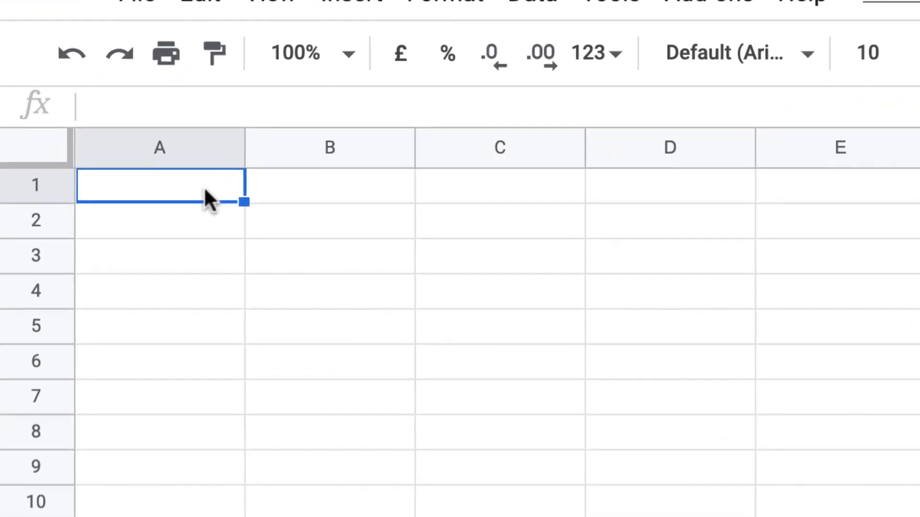
{"action": "double_click", "coordinate": [205, 189]}
{"action": "type", "text": "="}
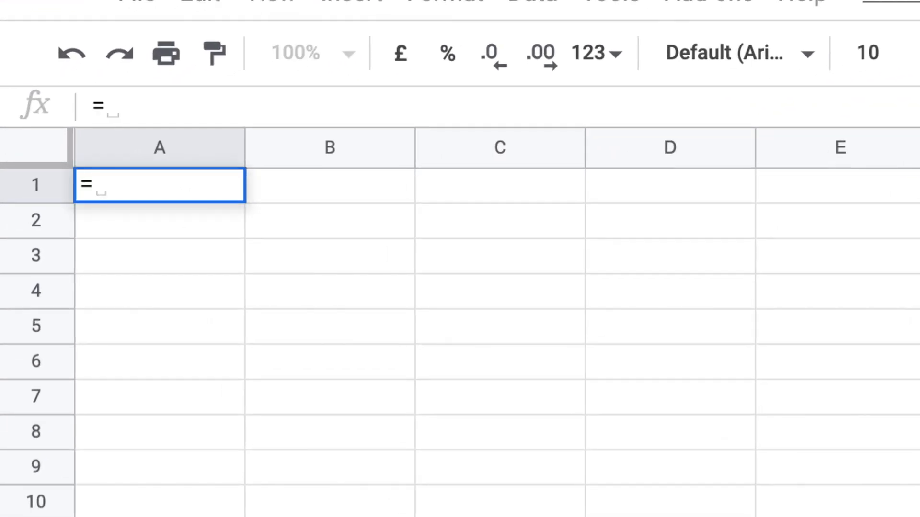
{"action": "type", "text": "import"}
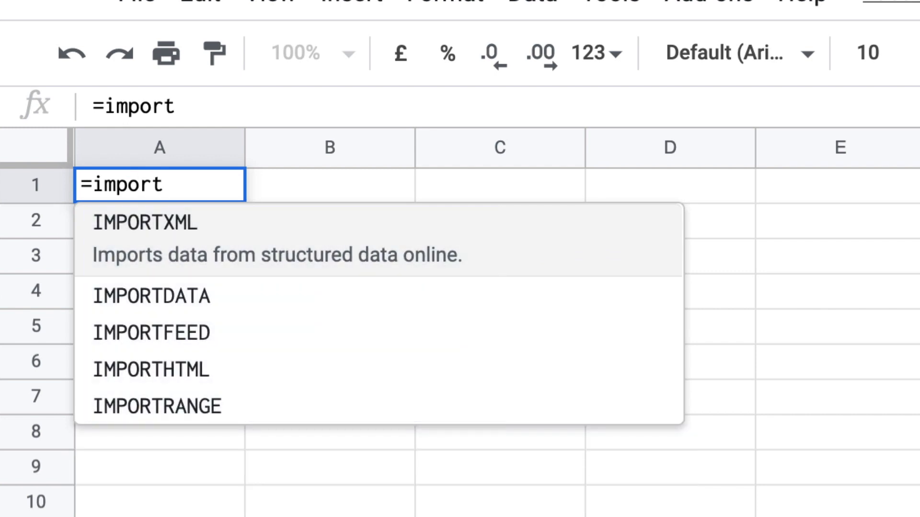
{"action": "left_click", "coordinate": [262, 416]}
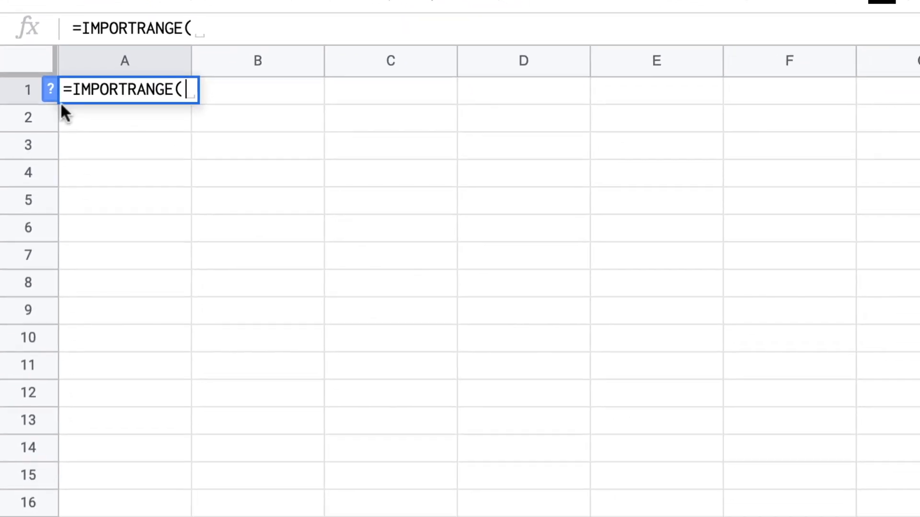
{"action": "left_click", "coordinate": [50, 90]}
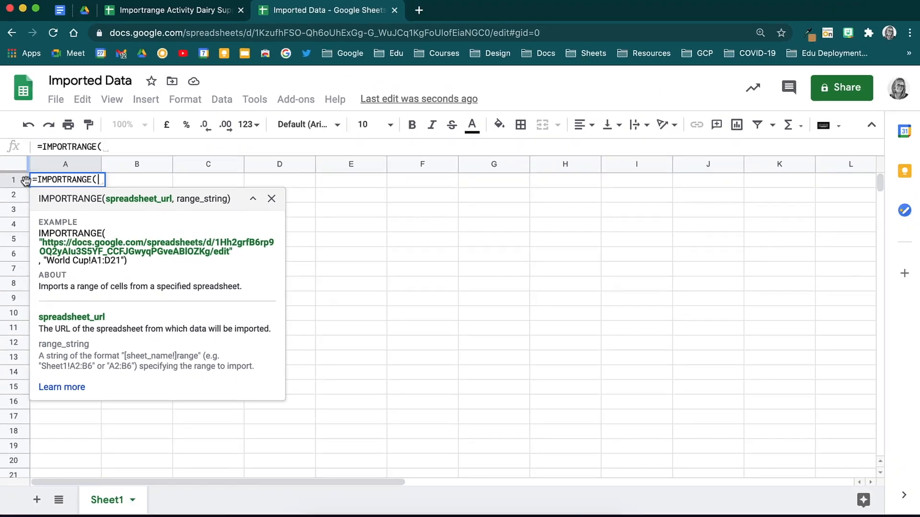
Copy the Dairy Supplier List URL and paste it in quotes, plus a comma, as IMPORTRANGE's first argument
{"action": "left_click", "coordinate": [152, 16]}
{"action": "left_click", "coordinate": [176, 34]}
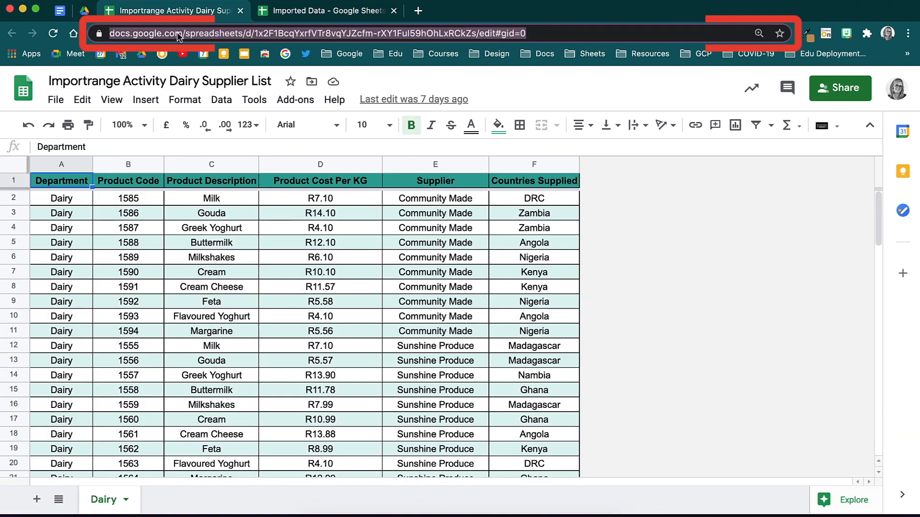
{"action": "left_click", "coordinate": [280, 16]}
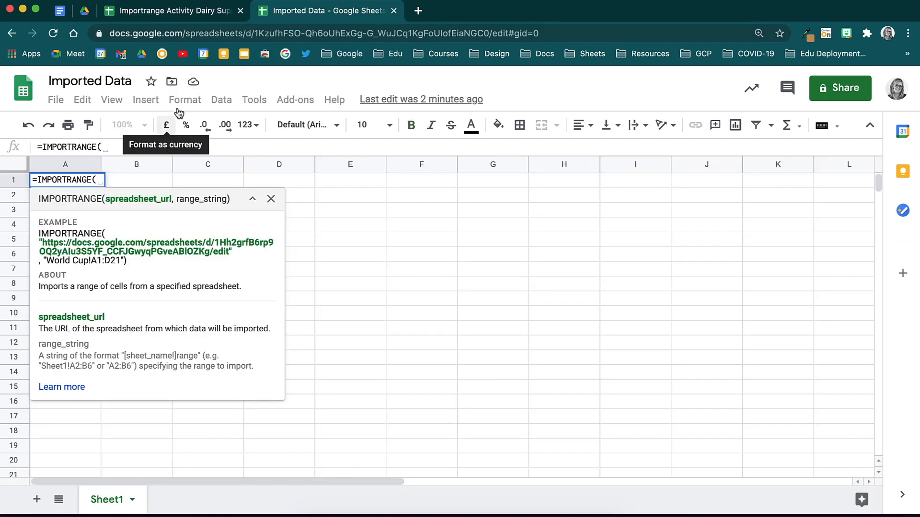
{"action": "type", "text": "\""}
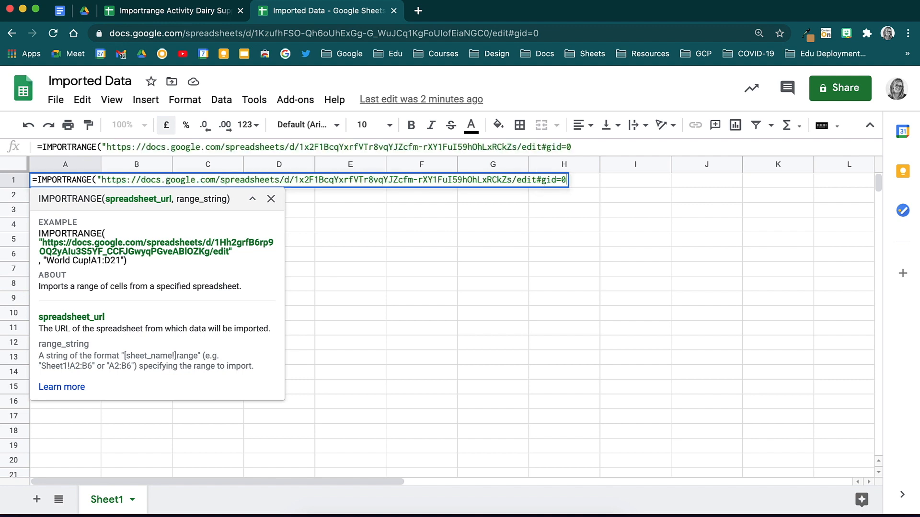
{"action": "type", "text": "\","}
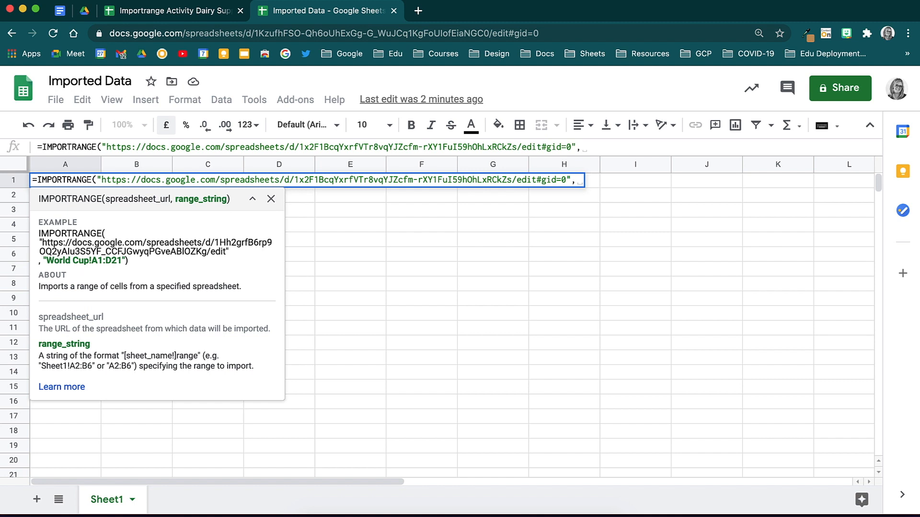
Confirm the Dairy data ends at row 91, then finish the formula with "Dairy!C1:D91" and enter it
{"action": "left_click", "coordinate": [148, 11]}
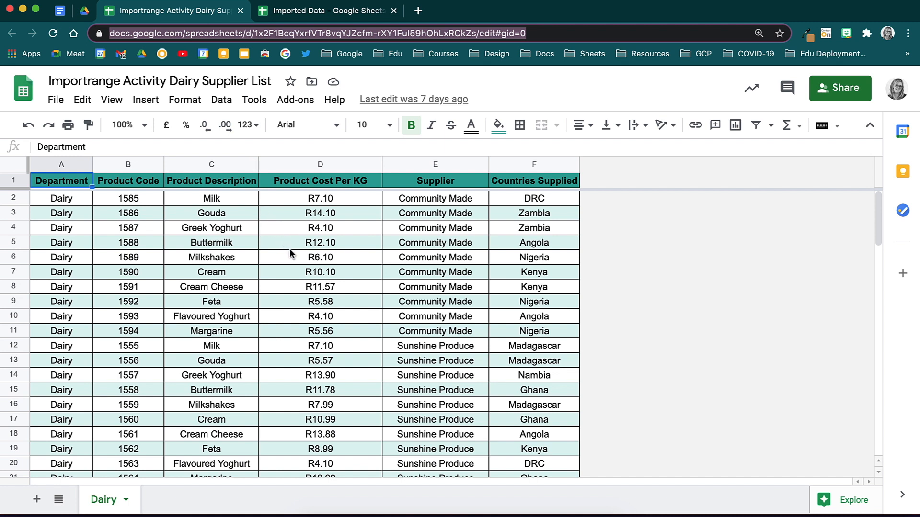
{"action": "scroll", "coordinate": [290, 251], "scroll_direction": "down", "scroll_amount": 20}
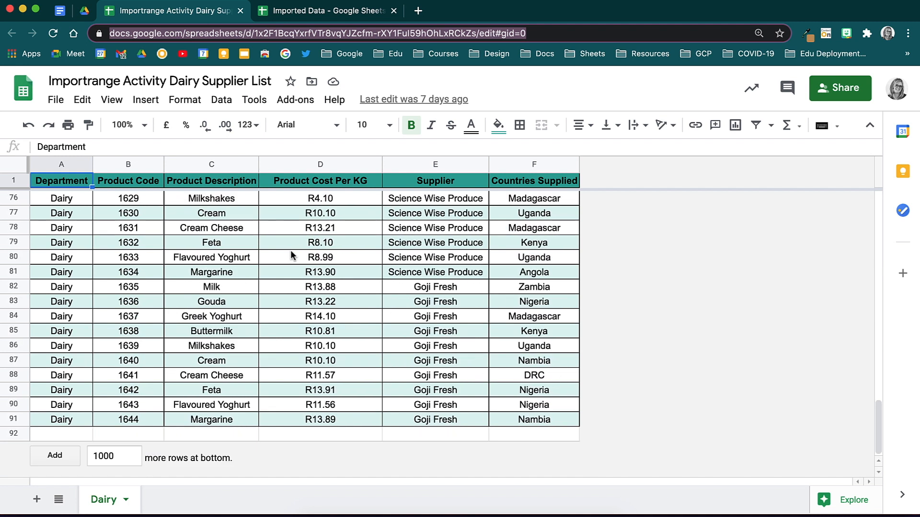
{"action": "left_click", "coordinate": [293, 15]}
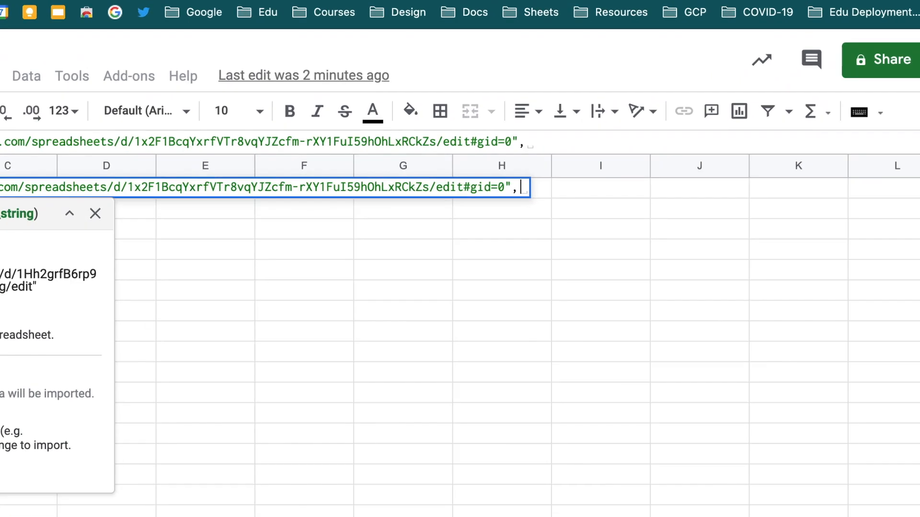
{"action": "type", "text": "\"Dair"}
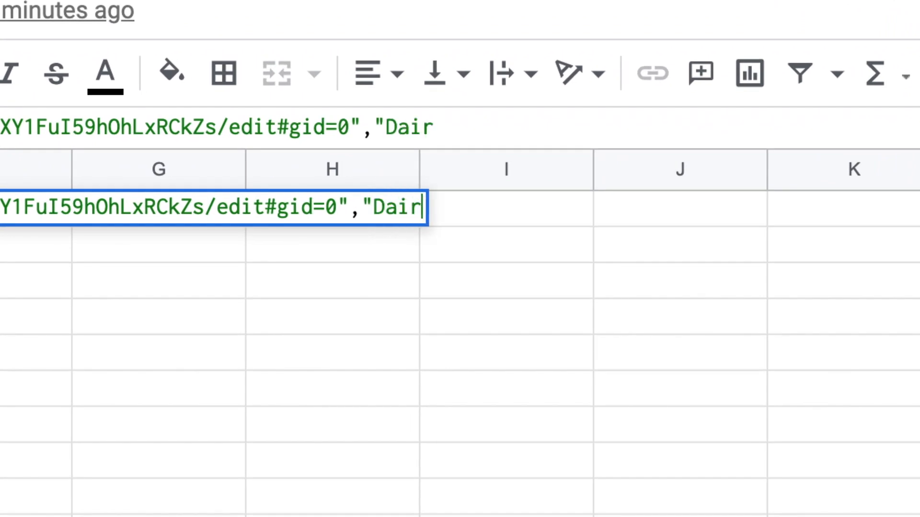
{"action": "type", "text": "y!"}
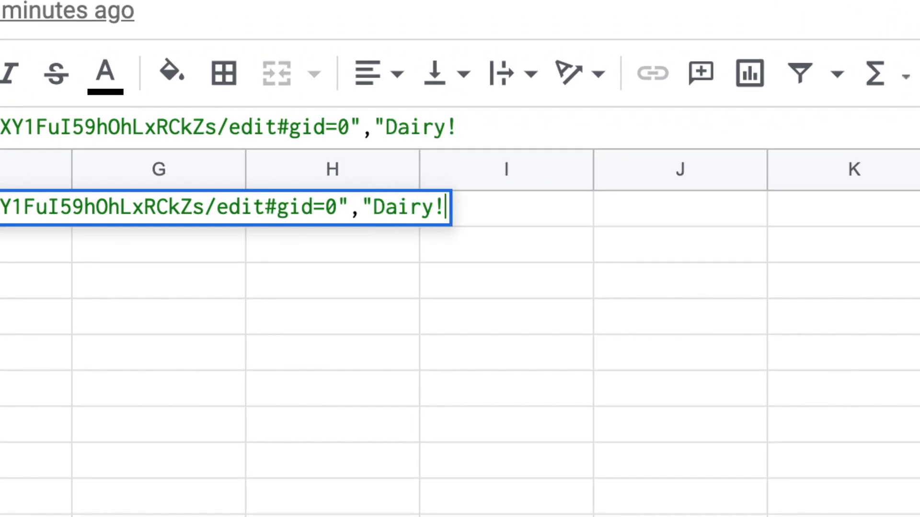
{"action": "type", "text": "C1:D91"}
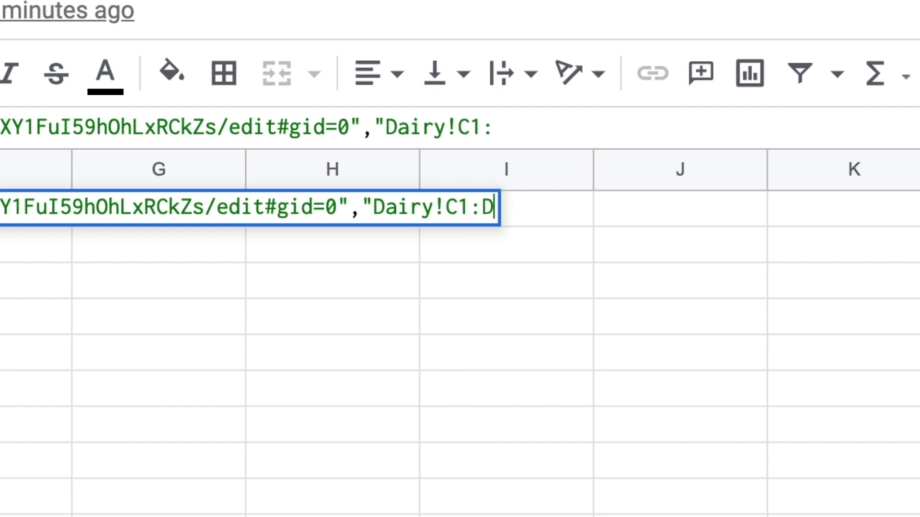
{"action": "type", "text": "\")"}
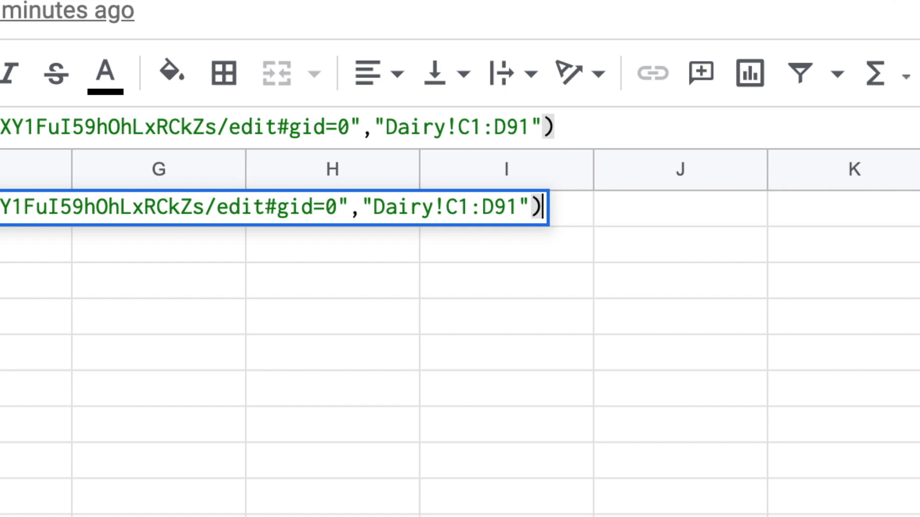
{"action": "key", "text": "Return"}
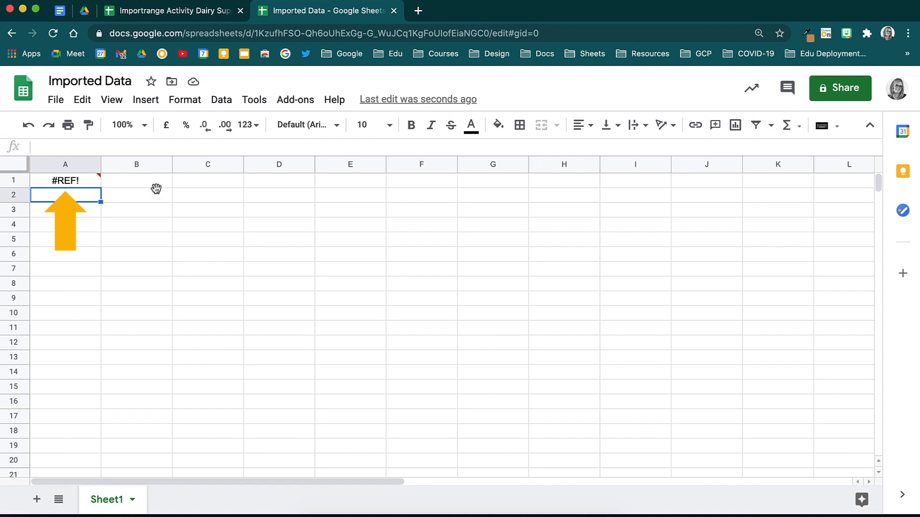
{"action": "left_click", "coordinate": [87, 180]}
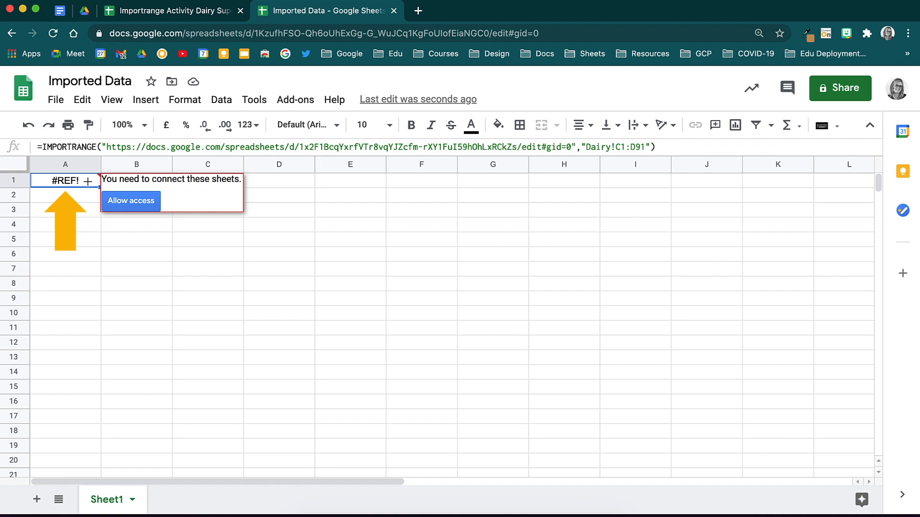
Allow access so Product Description and Cost Per KG import into columns A and B
{"action": "left_click", "coordinate": [155, 209]}
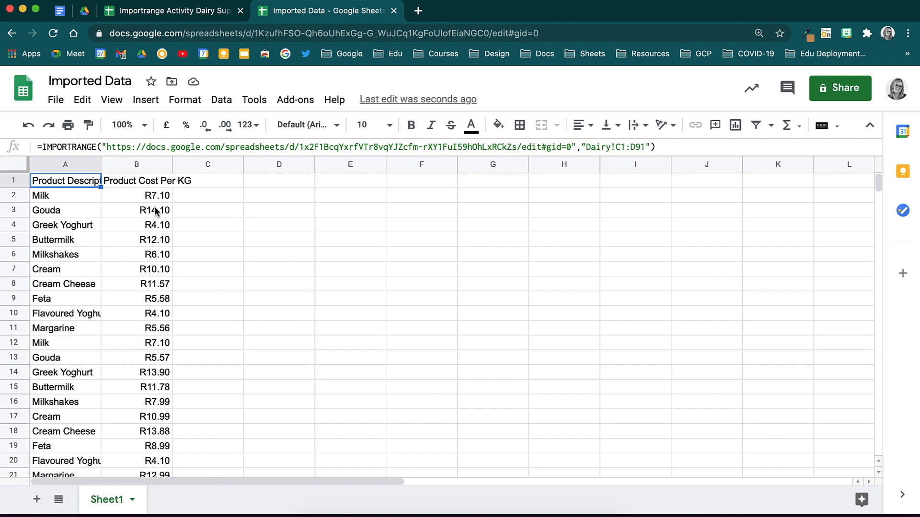
{"action": "left_click", "coordinate": [226, 11]}
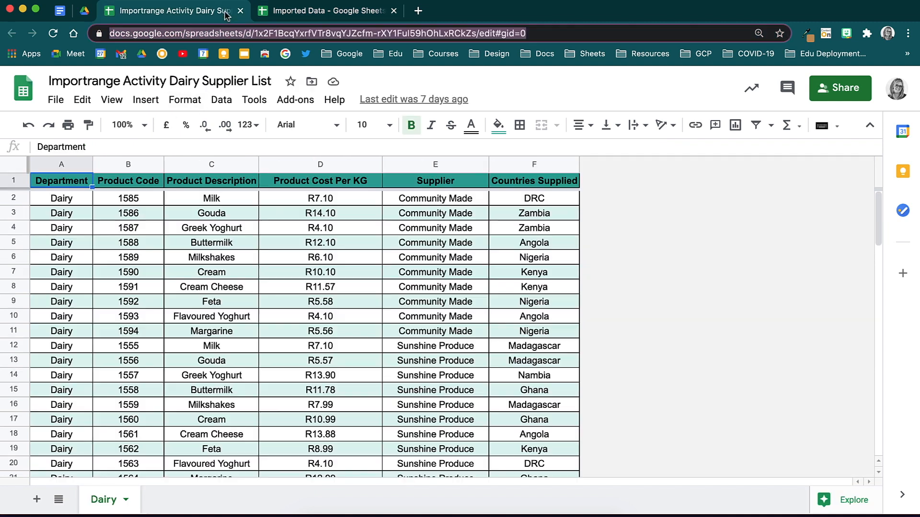
Enter 5 as the cost in Dairy cells D2 through D20 and check the imported costs update
{"action": "left_click", "coordinate": [354, 199]}
{"action": "type", "text": "5 5 5 5 5 5 5 5 5 5 5 5 5 5 5 5 5 5 5"}
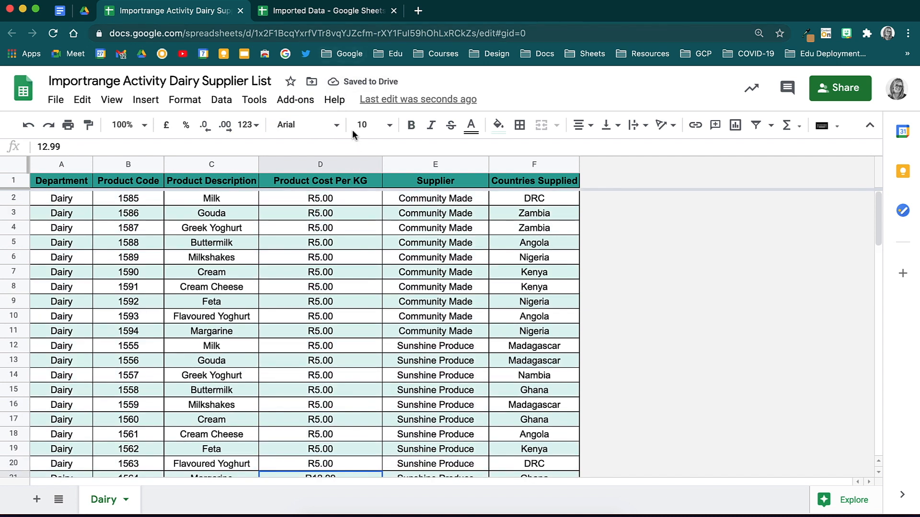
{"action": "left_click", "coordinate": [352, 15]}
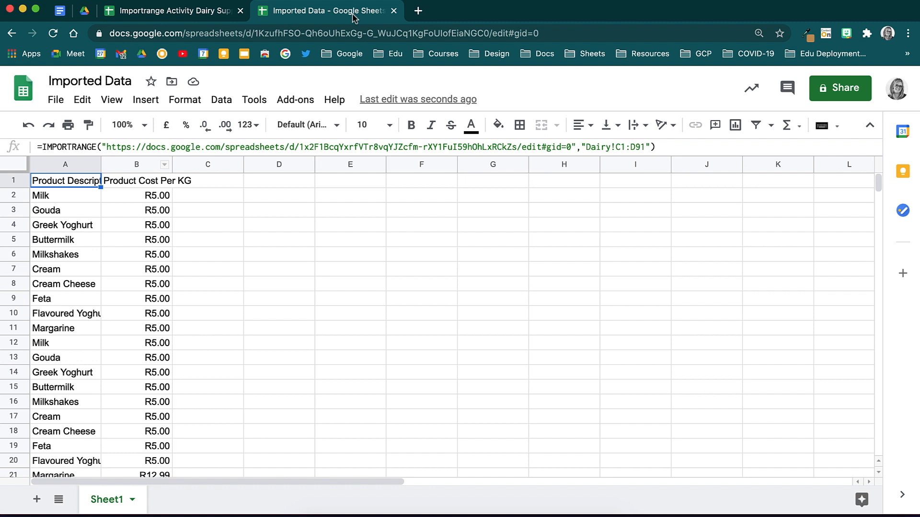
Overwrite imported cell B2 with 9, breaking the import to #REF!, then undo it
{"action": "left_click", "coordinate": [165, 199]}
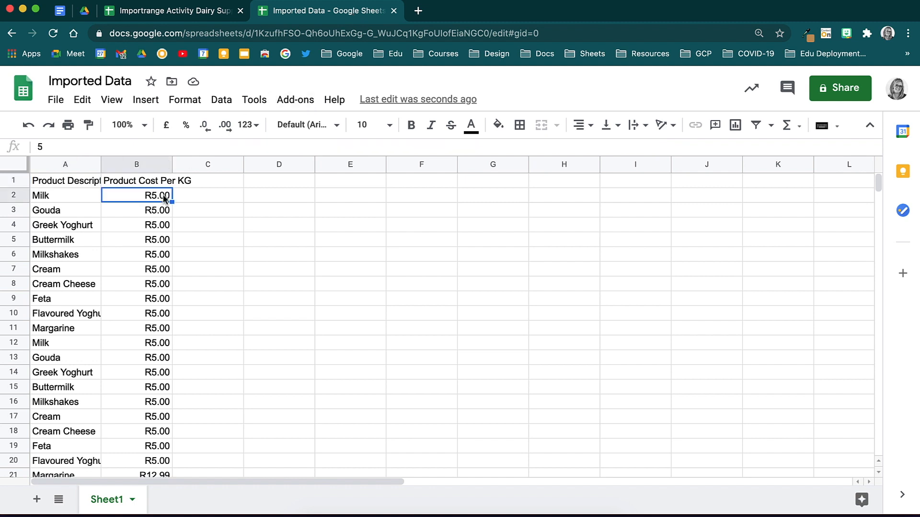
{"action": "type", "text": "9"}
{"action": "key", "text": "Return"}
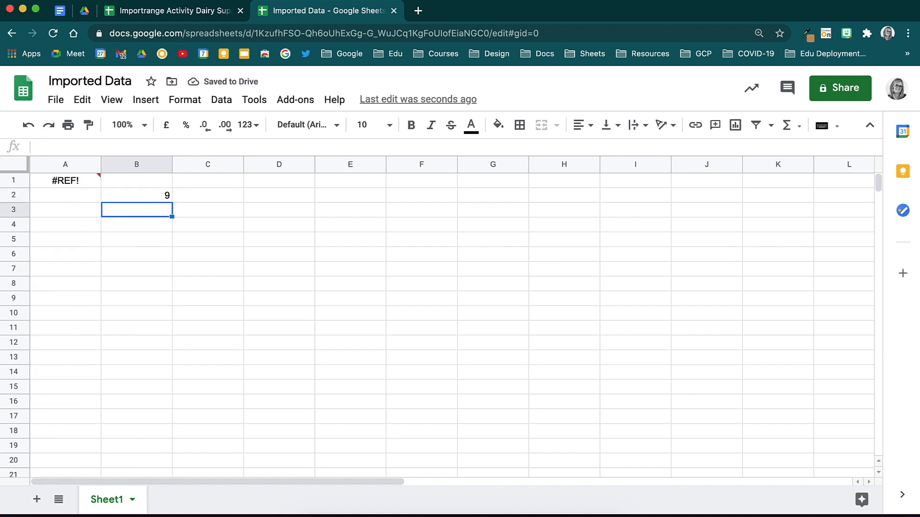
{"action": "key", "text": "super+z"}
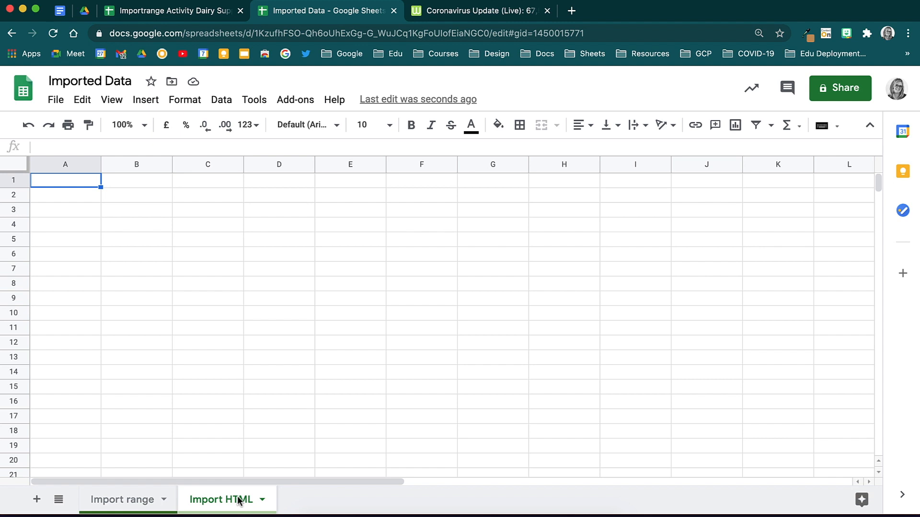
Open the Worldometer coronavirus statistics page in the browser
{"action": "left_click", "coordinate": [520, 14]}
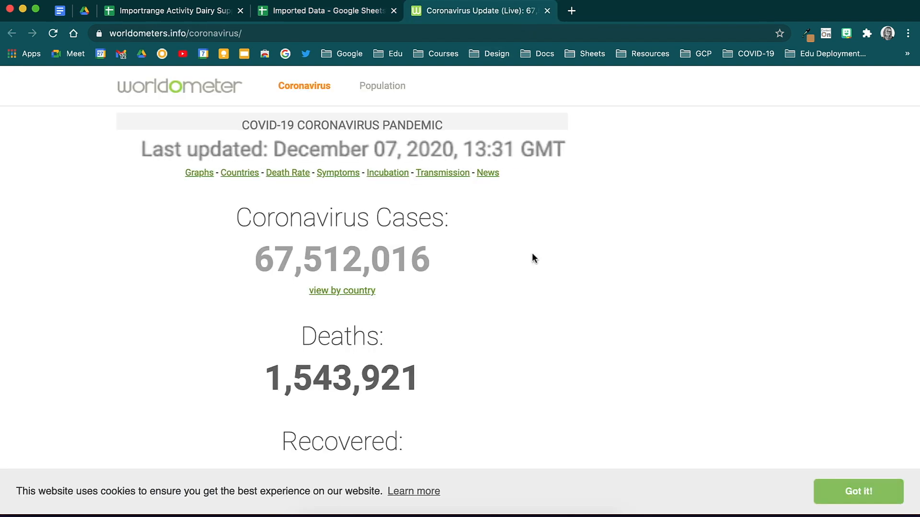
{"action": "scroll", "coordinate": [532, 254], "scroll_direction": "down", "scroll_amount": 3}
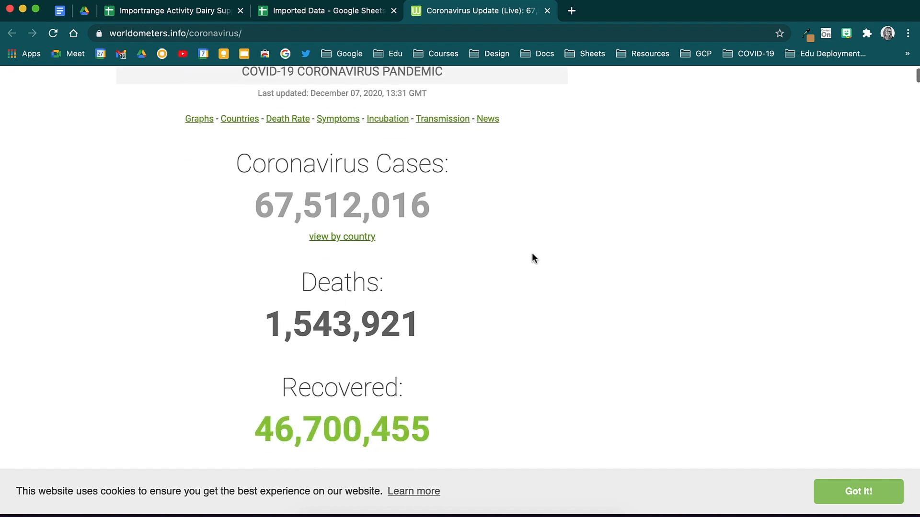
{"action": "scroll", "coordinate": [532, 254], "scroll_direction": "down", "scroll_amount": 3}
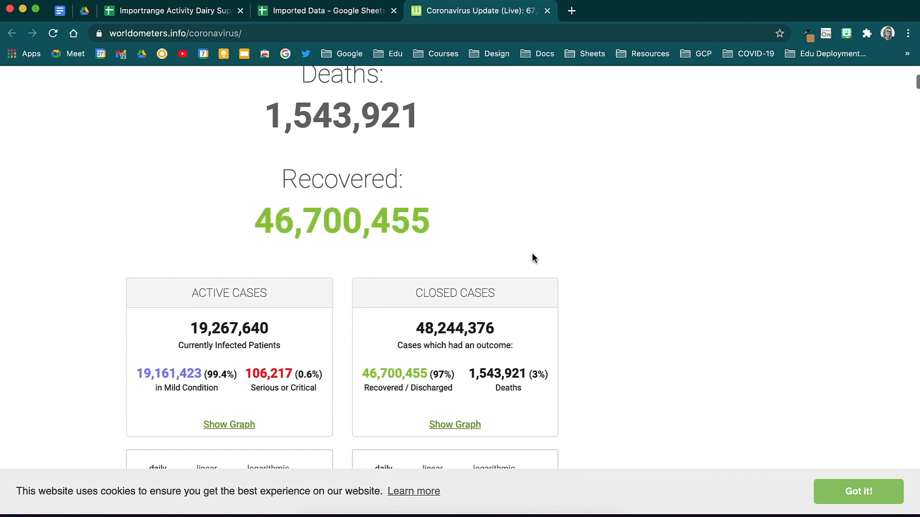
{"action": "scroll", "coordinate": [532, 255], "scroll_direction": "down", "scroll_amount": 4}
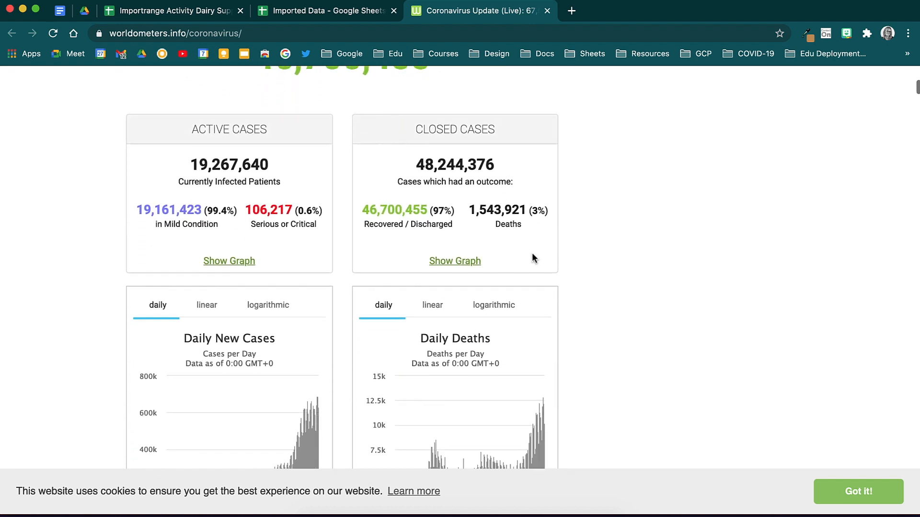
{"action": "scroll", "coordinate": [532, 252], "scroll_direction": "down", "scroll_amount": 15}
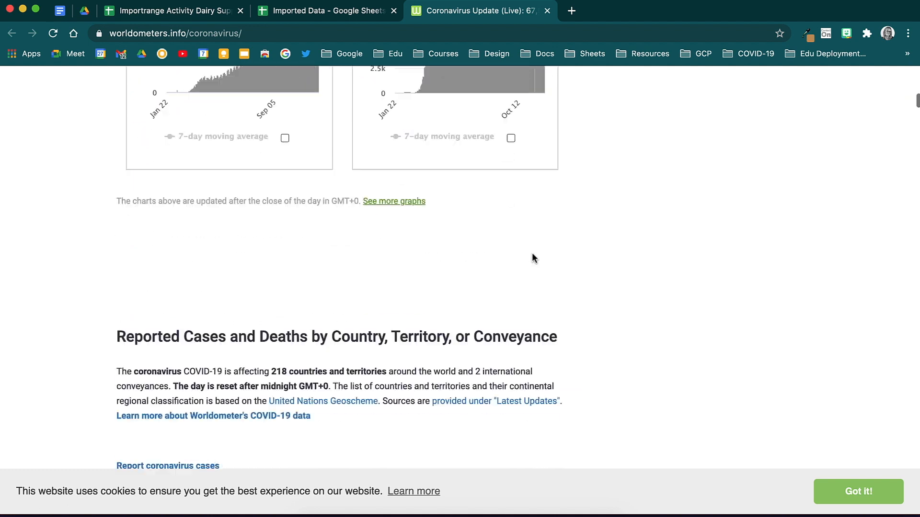
{"action": "scroll", "coordinate": [532, 252], "scroll_direction": "down", "scroll_amount": 20}
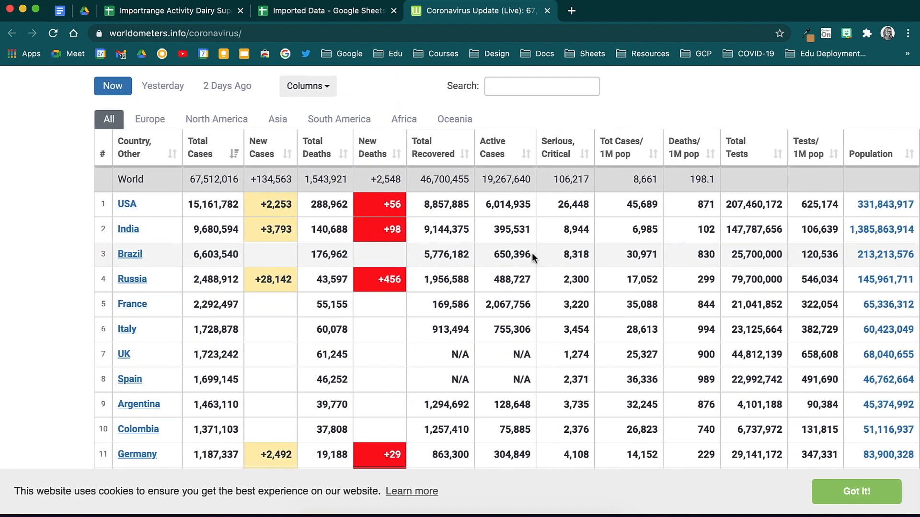
{"action": "scroll", "coordinate": [531, 254], "scroll_direction": "down", "scroll_amount": 20}
{"action": "scroll", "coordinate": [533, 256], "scroll_direction": "down", "scroll_amount": 15}
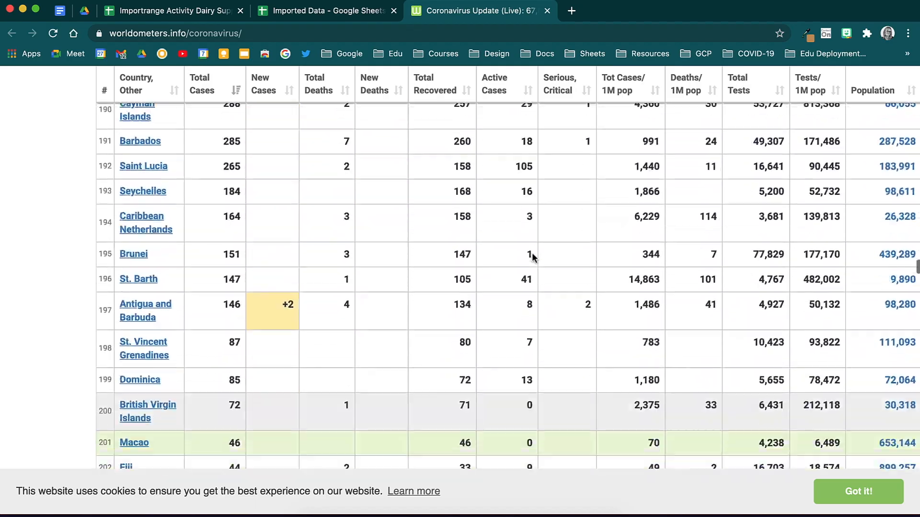
{"action": "scroll", "coordinate": [532, 256], "scroll_direction": "up", "scroll_amount": 20}
{"action": "scroll", "coordinate": [531, 252], "scroll_direction": "up", "scroll_amount": 20}
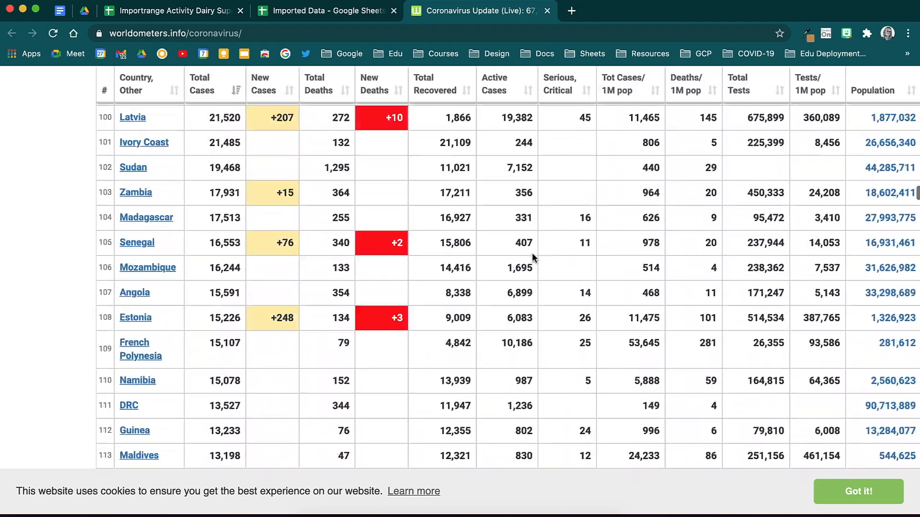
{"action": "scroll", "coordinate": [532, 252], "scroll_direction": "up", "scroll_amount": 20}
{"action": "scroll", "coordinate": [532, 252], "scroll_direction": "down", "scroll_amount": 6}
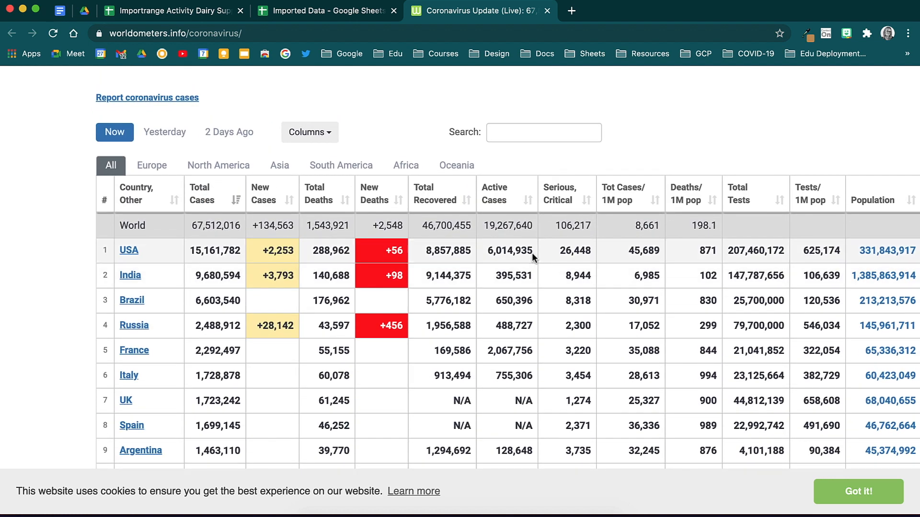
Start an =IMPORTHTML( formula in cell A1 of the Import HTML sheet
{"action": "left_click", "coordinate": [341, 13]}
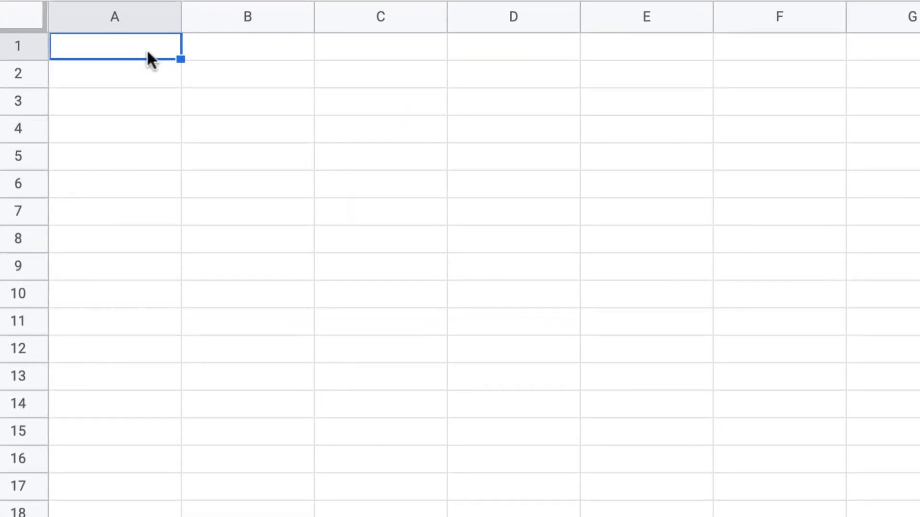
{"action": "double_click", "coordinate": [83, 183]}
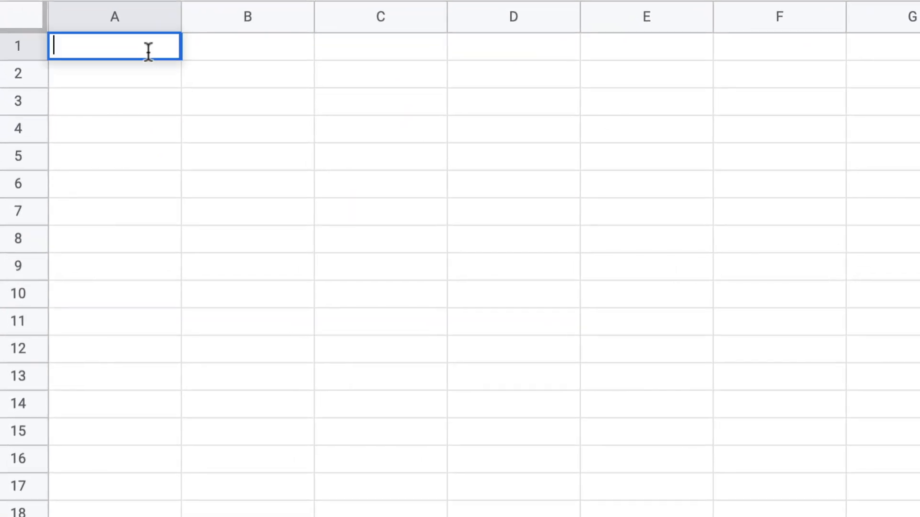
{"action": "type", "text": "=im"}
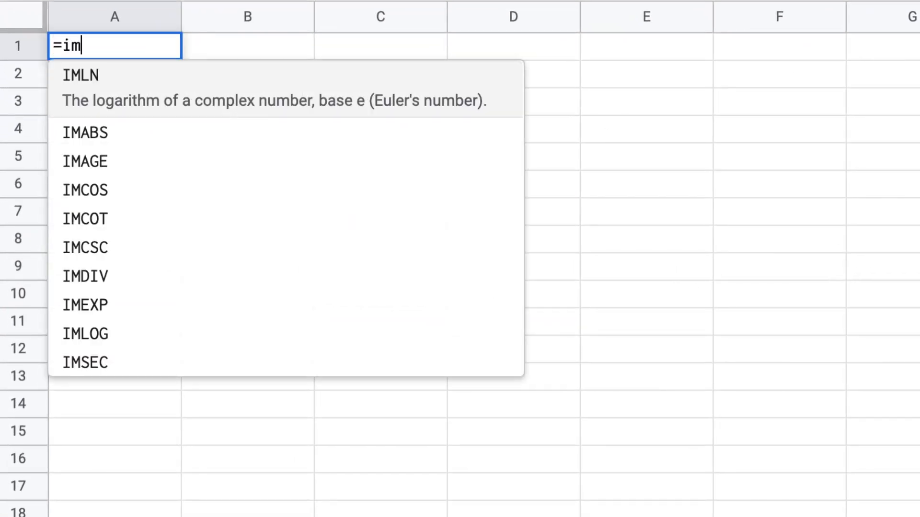
{"action": "type", "text": "portht"}
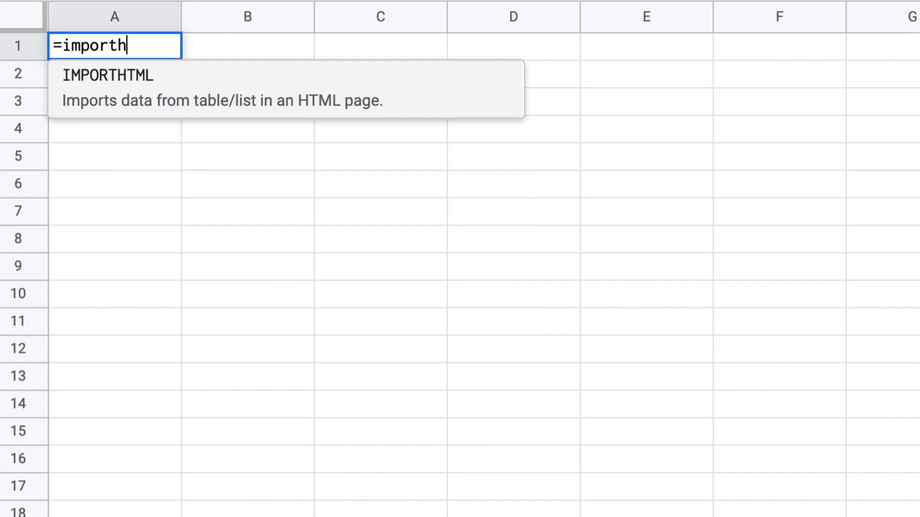
{"action": "left_click", "coordinate": [152, 103]}
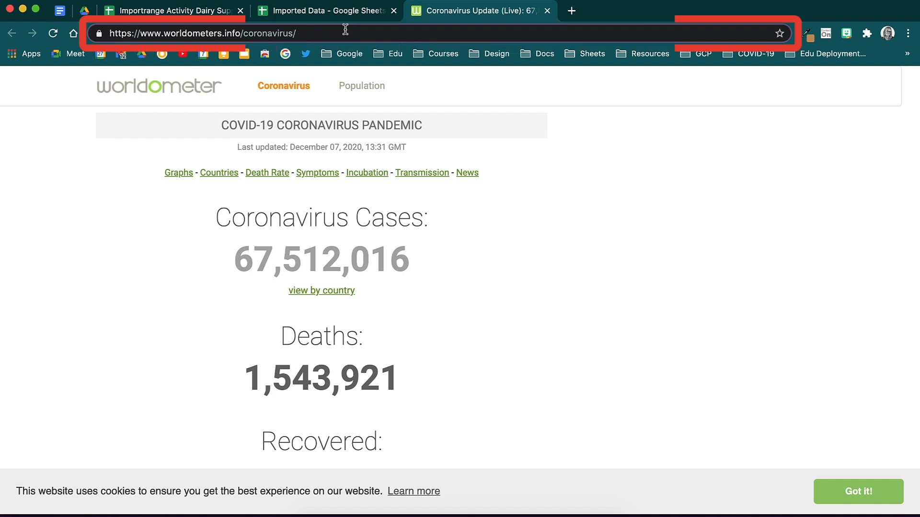
Copy the Worldometer page URL, look over its coronavirus table, and return to Imported Data
{"action": "left_click", "coordinate": [345, 30]}
{"action": "key", "text": "ctrl+c"}
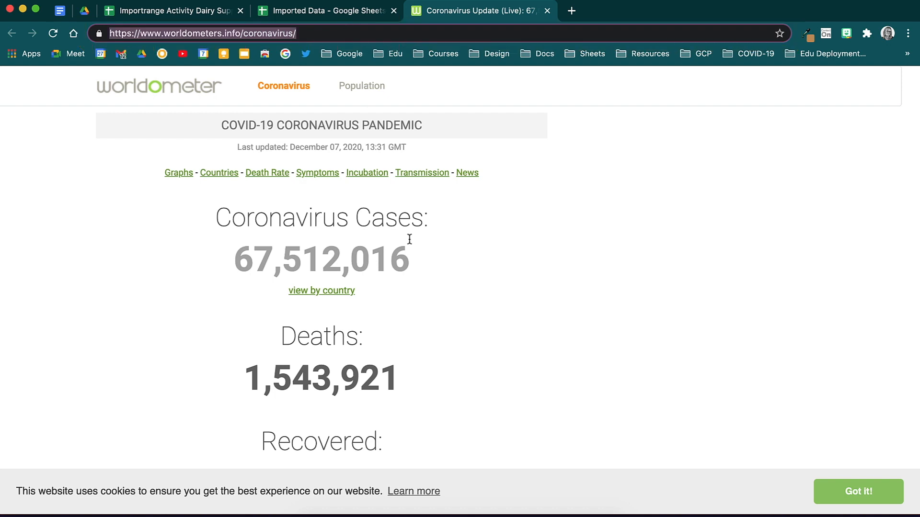
{"action": "scroll", "coordinate": [409, 239], "scroll_direction": "down", "scroll_amount": 3}
{"action": "scroll", "coordinate": [409, 239], "scroll_direction": "down", "scroll_amount": 5}
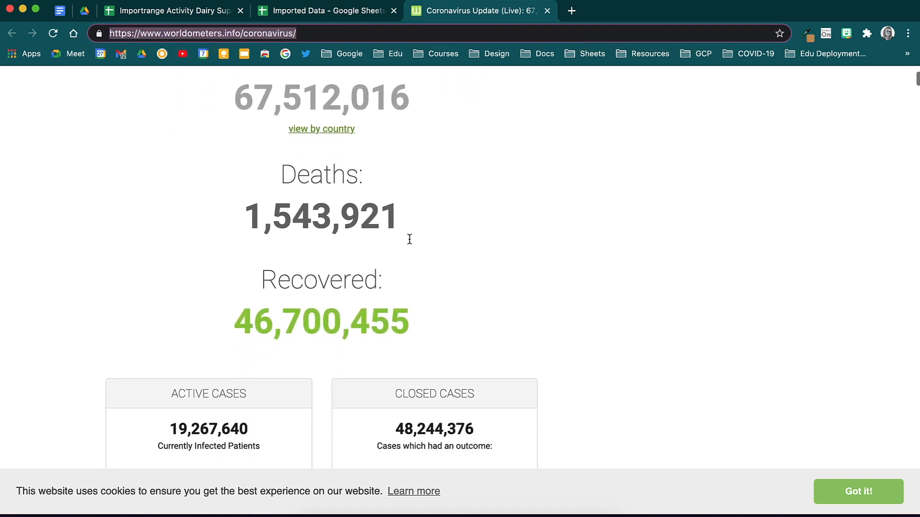
{"action": "scroll", "coordinate": [409, 242], "scroll_direction": "down", "scroll_amount": 4}
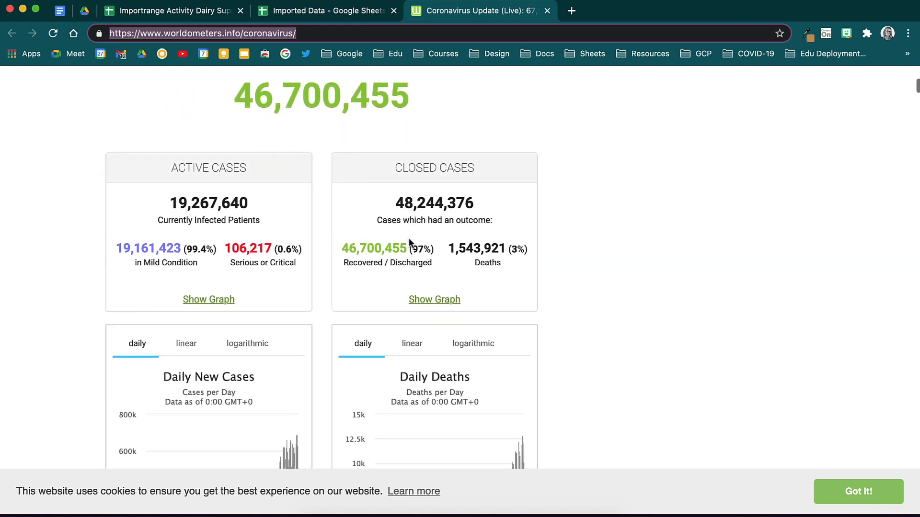
{"action": "scroll", "coordinate": [410, 243], "scroll_direction": "down", "scroll_amount": 1}
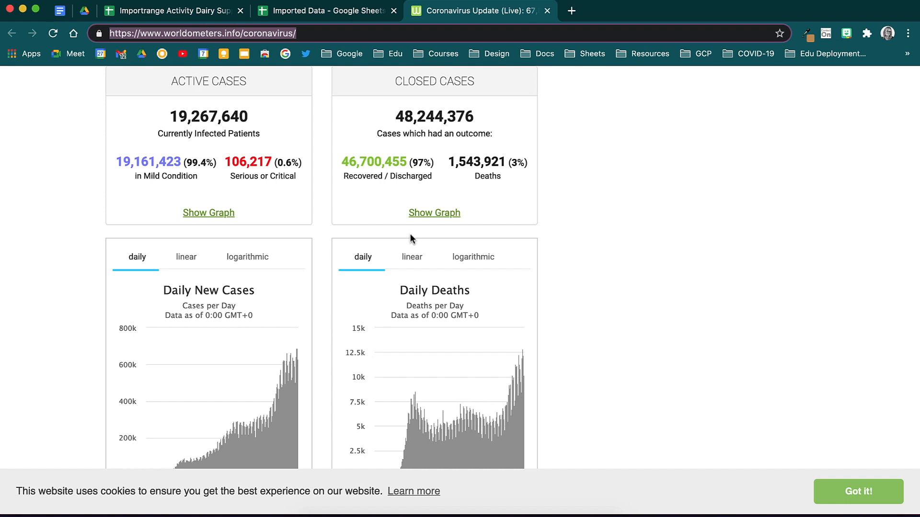
{"action": "scroll", "coordinate": [411, 237], "scroll_direction": "down", "scroll_amount": 5}
{"action": "scroll", "coordinate": [410, 236], "scroll_direction": "down", "scroll_amount": 10}
{"action": "scroll", "coordinate": [410, 234], "scroll_direction": "down", "scroll_amount": 3}
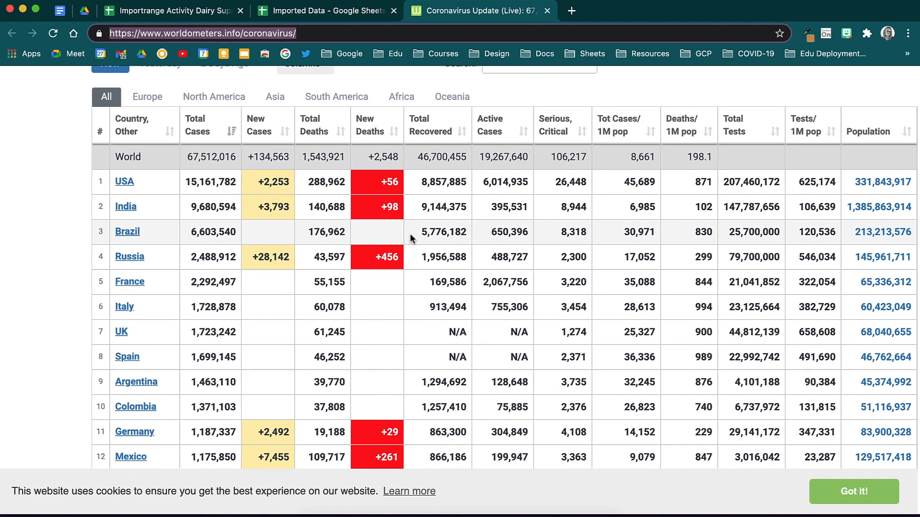
{"action": "scroll", "coordinate": [411, 238], "scroll_direction": "down", "scroll_amount": 3}
{"action": "scroll", "coordinate": [410, 238], "scroll_direction": "up", "scroll_amount": 4}
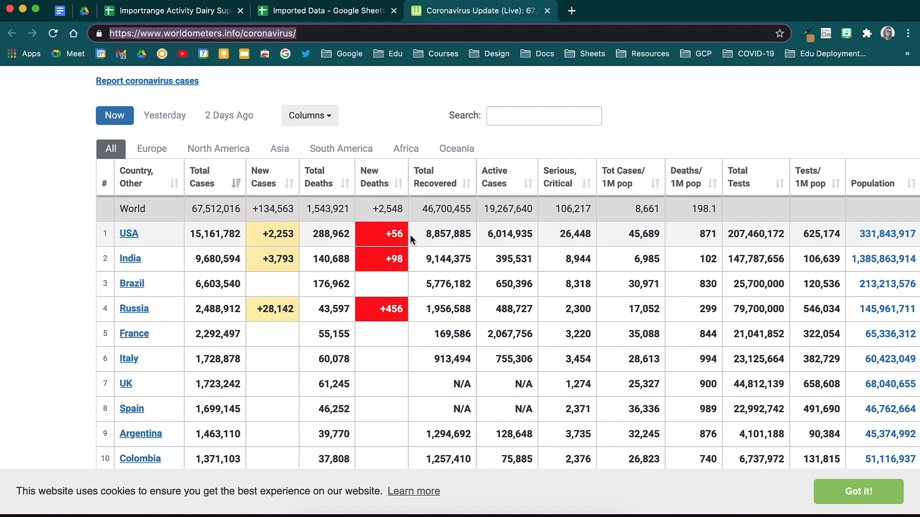
{"action": "left_click", "coordinate": [336, 10]}
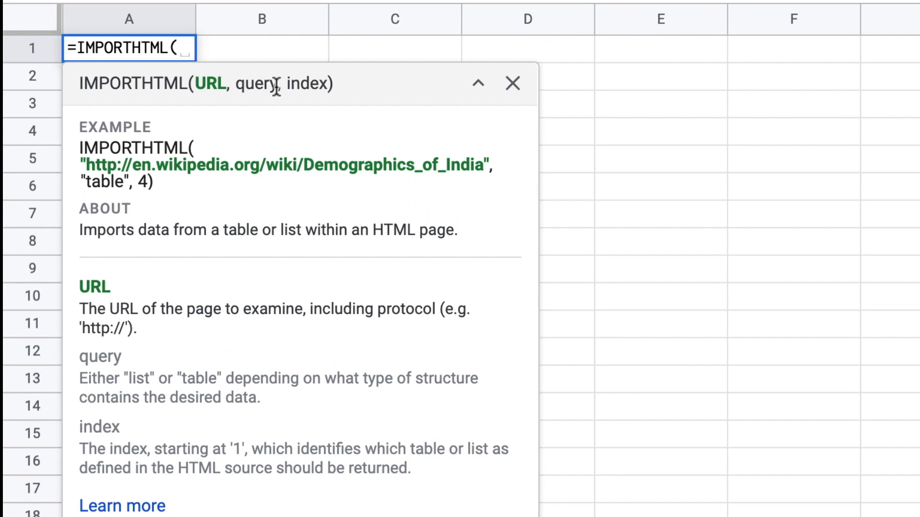
Complete IMPORTHTML with the quoted Worldometer URL, "table" and 1, enter it, and select the whole sheet
{"action": "type", "text": "\""}
{"action": "key", "text": "ctrl+v"}
{"action": "type", "text": "\","}
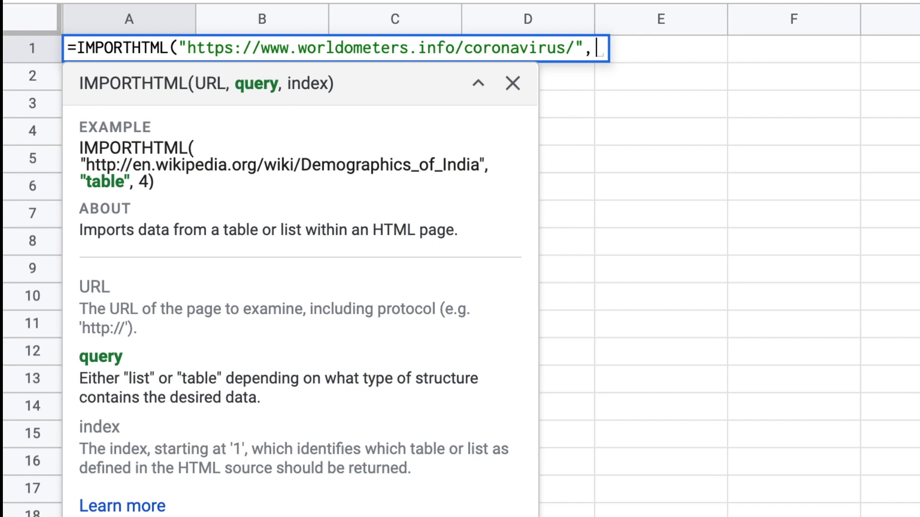
{"action": "type", "text": "\""}
{"action": "type", "text": "tabl"}
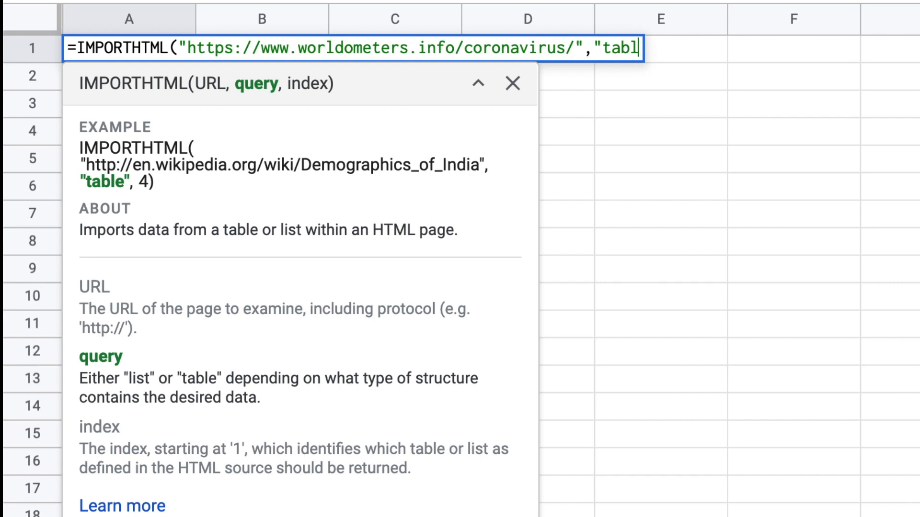
{"action": "type", "text": "e\""}
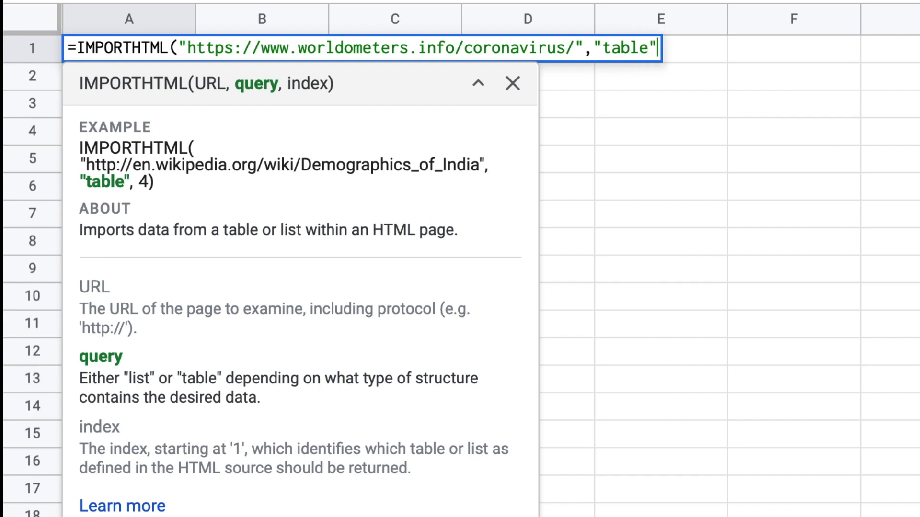
{"action": "type", "text": ","}
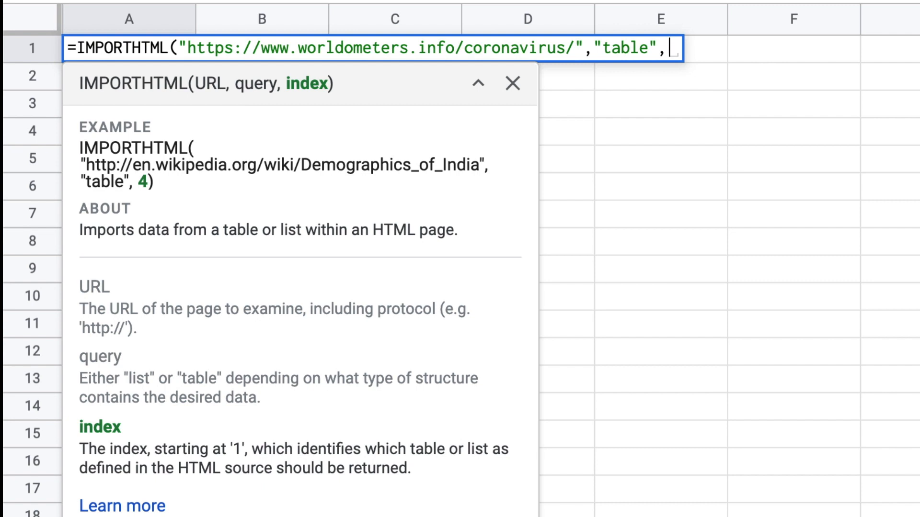
{"action": "type", "text": "1)"}
{"action": "key", "text": "Return"}
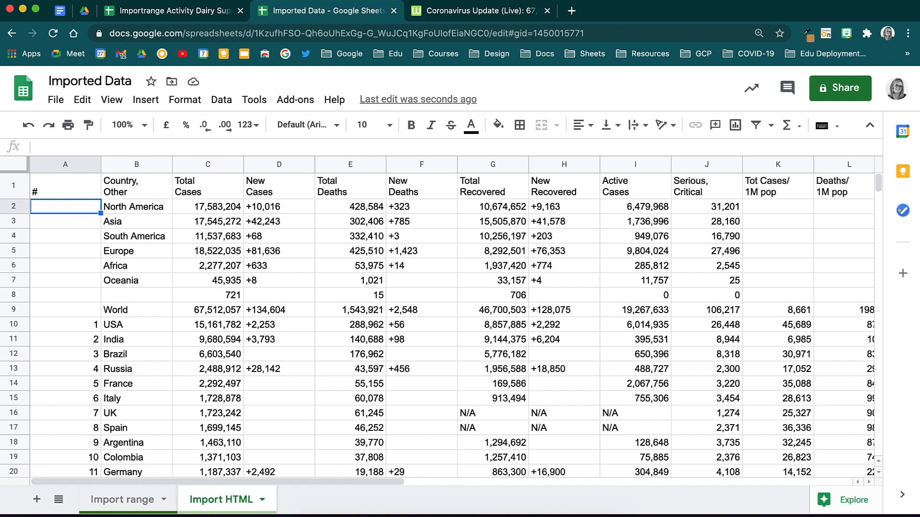
{"action": "left_click", "coordinate": [15, 167]}
Copy the imported coronavirus table and paste values only into A1 of a new Sheet3
{"action": "right_click", "coordinate": [57, 188]}
{"action": "left_click", "coordinate": [101, 144]}
{"action": "left_click", "coordinate": [37, 500]}
{"action": "right_click", "coordinate": [58, 188]}
{"action": "mouse_move", "coordinate": [156, 195]}
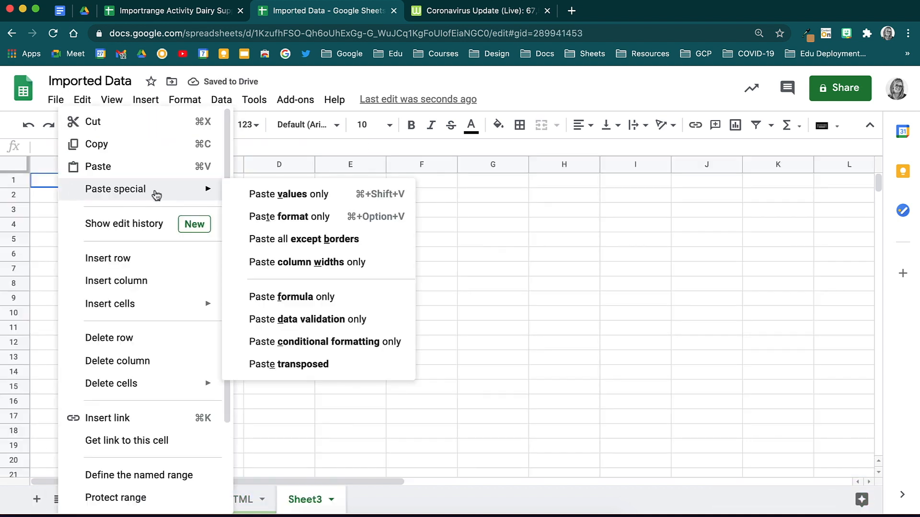
{"action": "left_click", "coordinate": [392, 200]}
Back on the Import HTML sheet, browse Explore's automatic analysis suggestions for the table
{"action": "left_click", "coordinate": [221, 500]}
{"action": "left_click", "coordinate": [829, 499]}
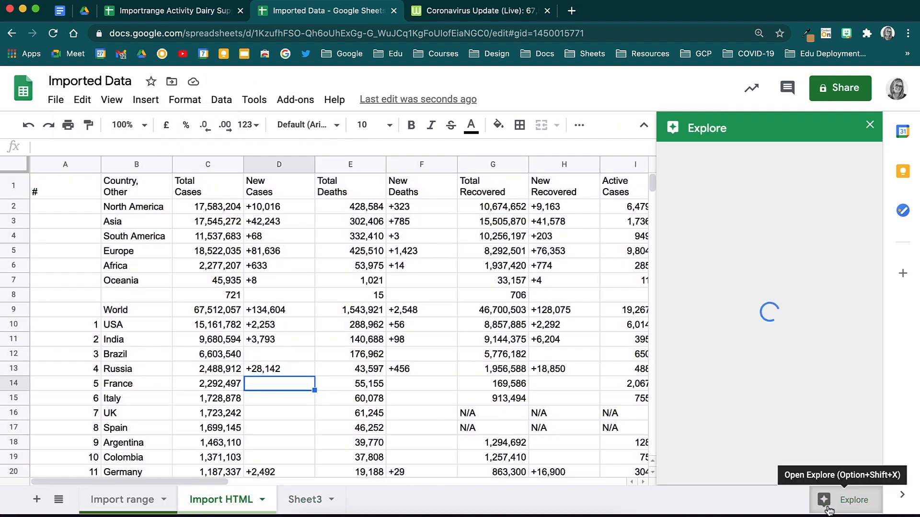
{"action": "scroll", "coordinate": [761, 427], "scroll_direction": "down", "scroll_amount": 2}
{"action": "scroll", "coordinate": [763, 433], "scroll_direction": "down", "scroll_amount": 5}
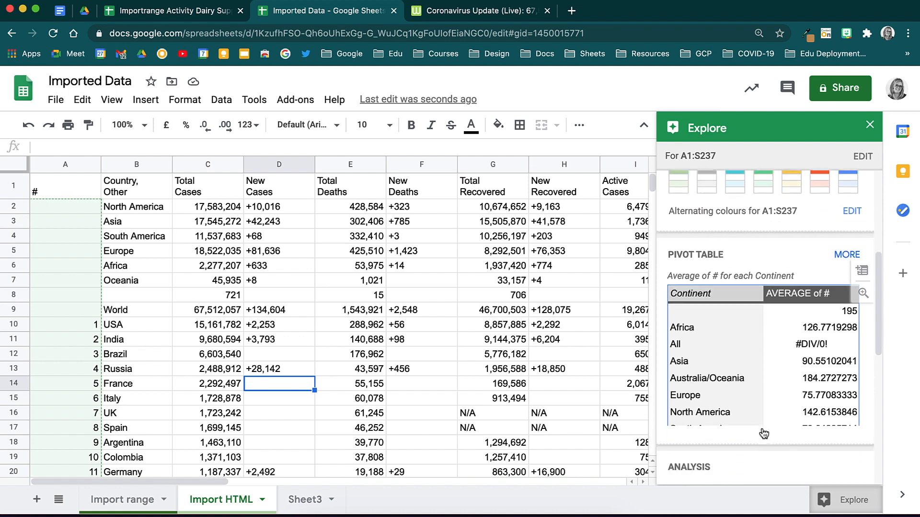
{"action": "scroll", "coordinate": [781, 406], "scroll_direction": "down", "scroll_amount": 1}
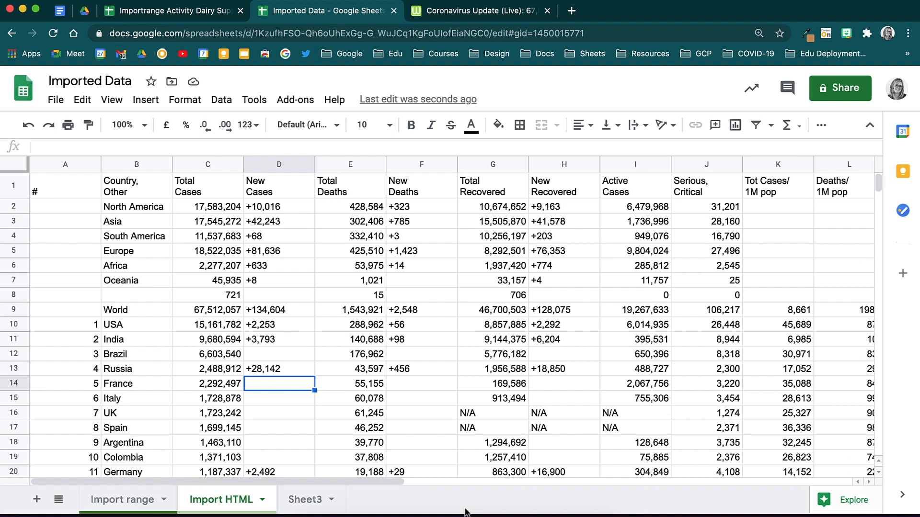
Start an =IMPORTFEED formula in cell A3 and follow its tooltip to the full help article
{"action": "left_click", "coordinate": [49, 225]}
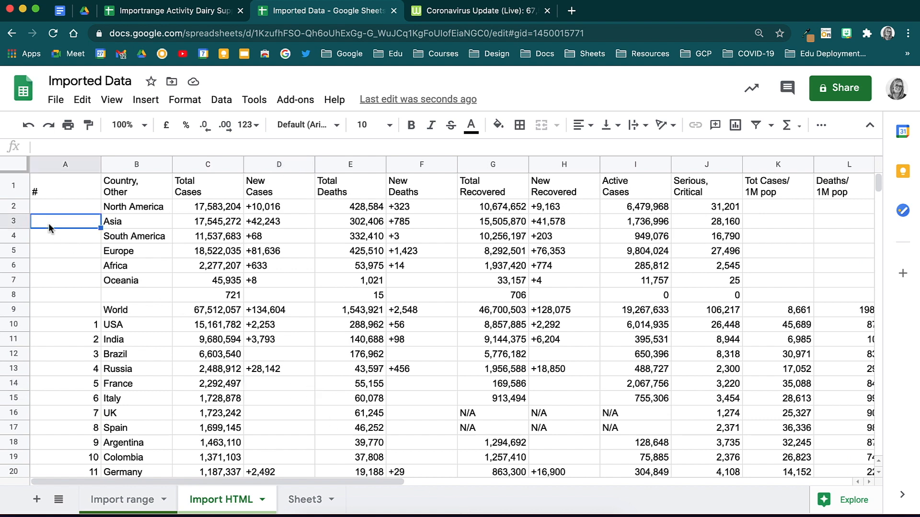
{"action": "type", "text": "=impo"}
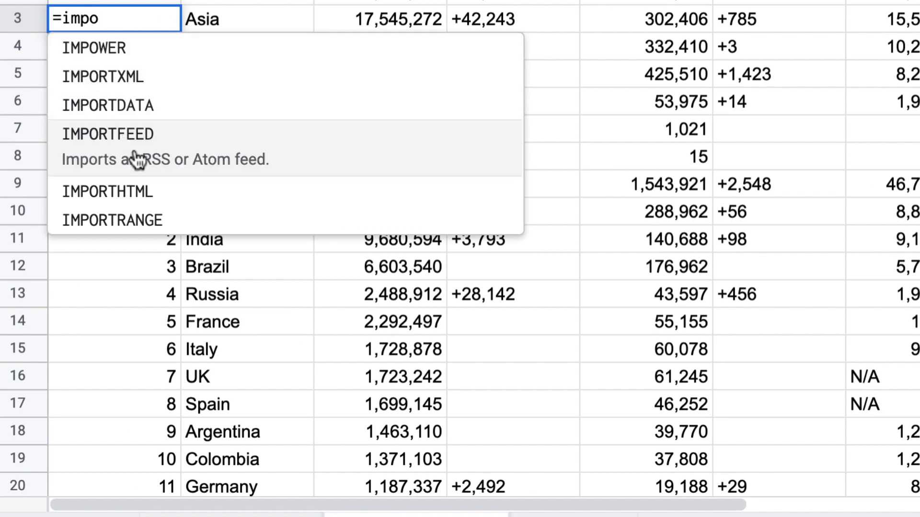
{"action": "left_click", "coordinate": [143, 162]}
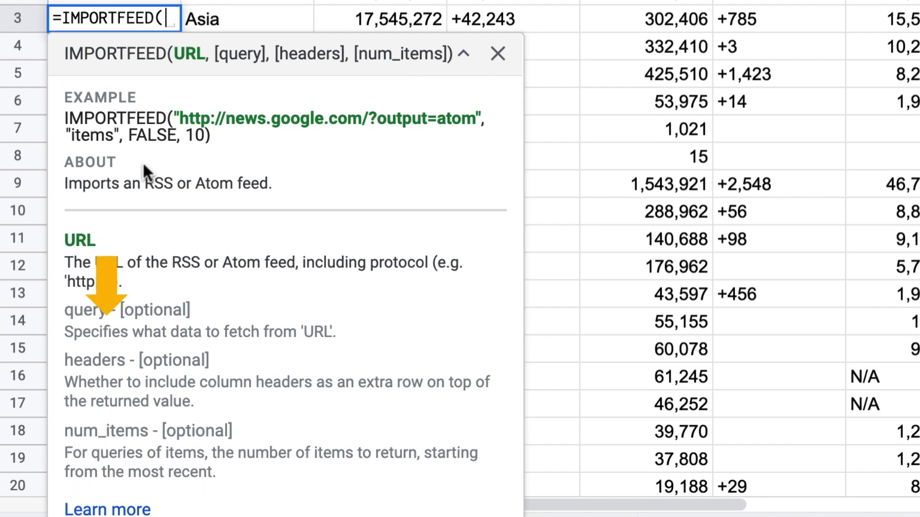
{"action": "left_click", "coordinate": [107, 509]}
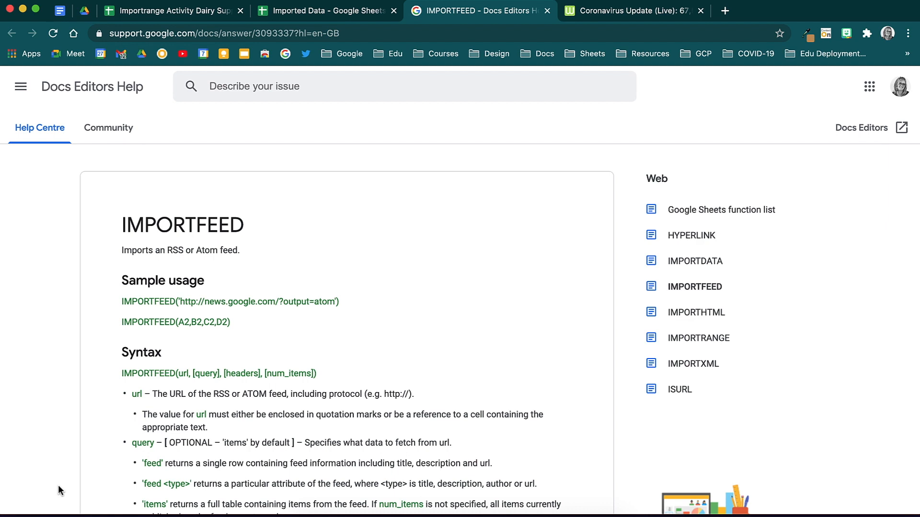
Scroll through the IMPORTFEED article's sample usage, syntax and related import functions
{"action": "scroll", "coordinate": [58, 485], "scroll_direction": "down", "scroll_amount": 9}
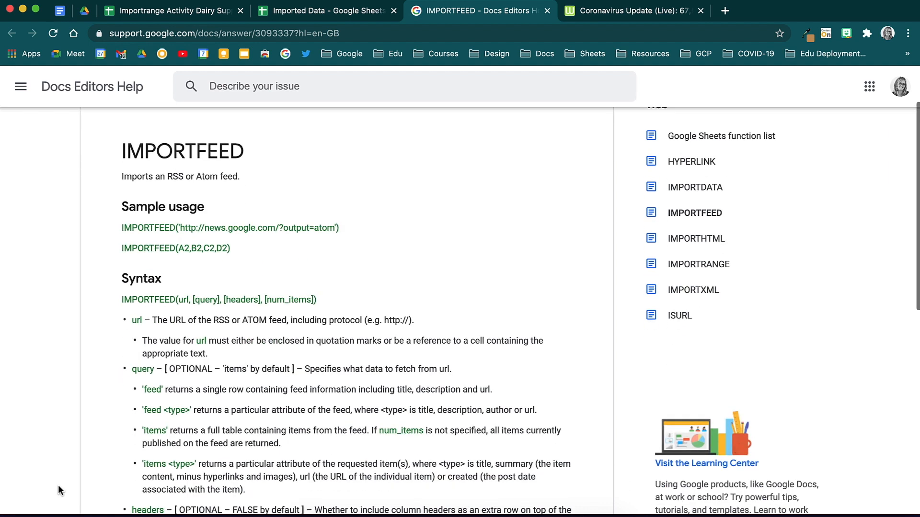
{"action": "scroll", "coordinate": [59, 485], "scroll_direction": "up", "scroll_amount": 8}
{"action": "scroll", "coordinate": [59, 485], "scroll_direction": "up", "scroll_amount": 1}
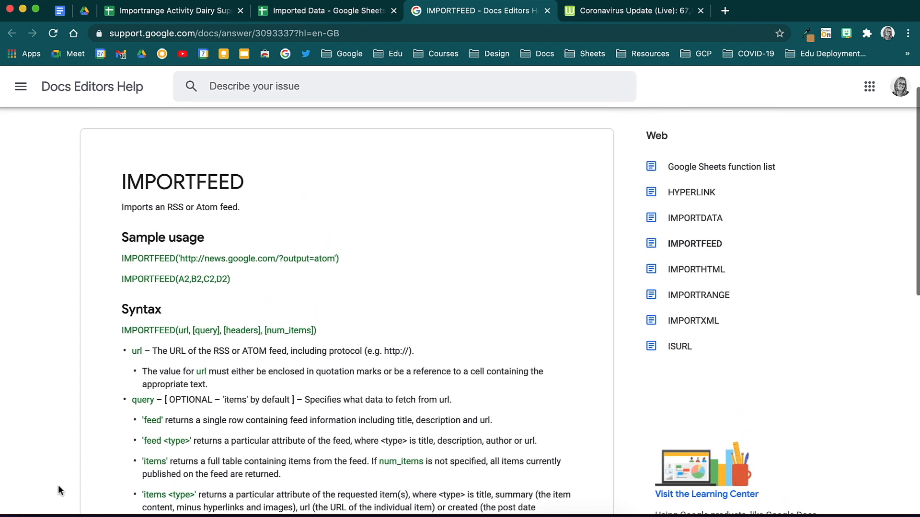